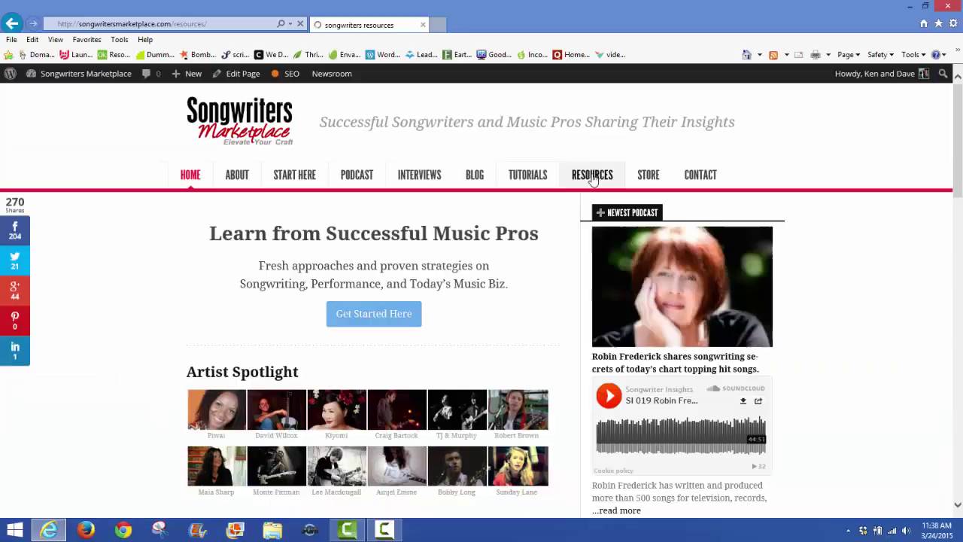
# Open the Bluehost website from the songwriters' resources page and bring its banner back to the best web hosting offer.
pyautogui.click(194, 371)
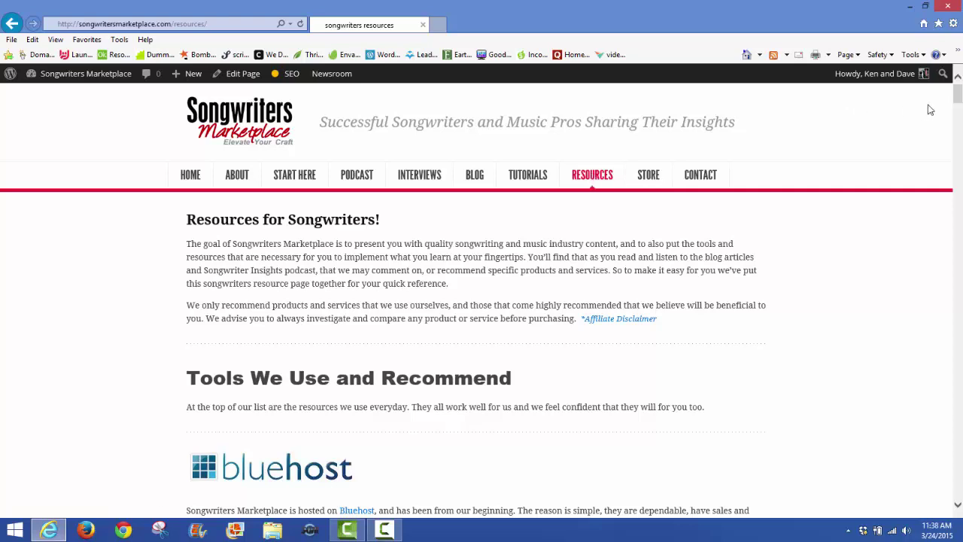
pyautogui.moveTo(958, 99); pyautogui.dragTo(959, 110)
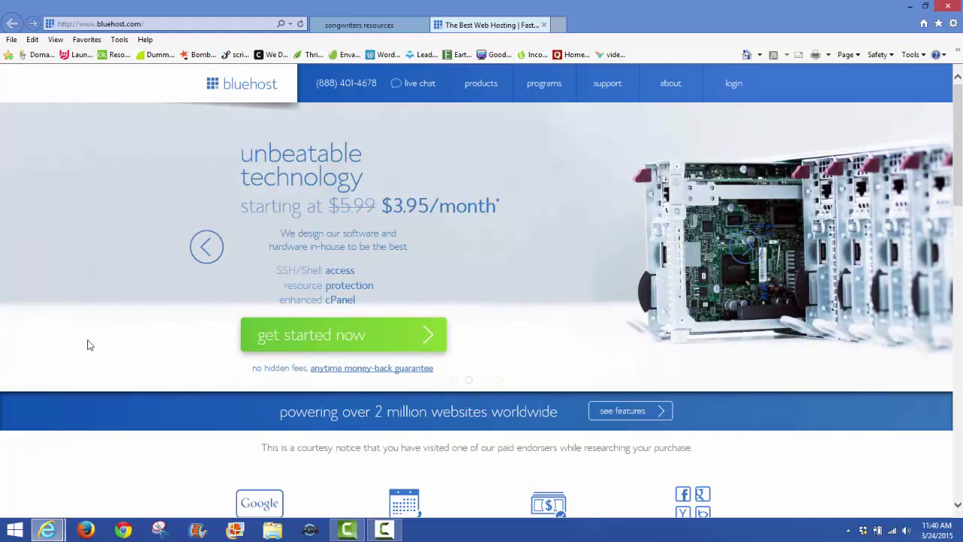
pyautogui.click(208, 248)
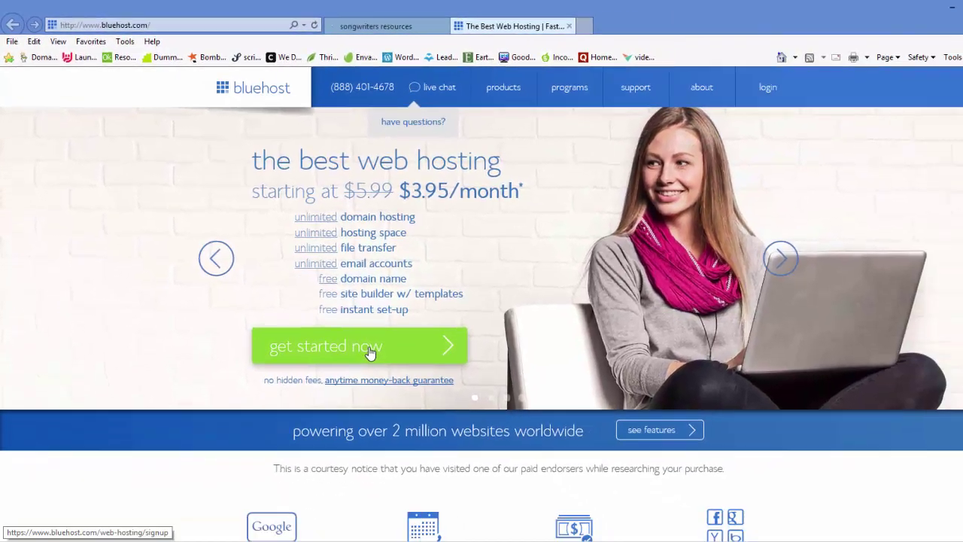
# Start the Bluehost sign-up and select the starter plan at $3.95 per month.
pyautogui.click(446, 433)
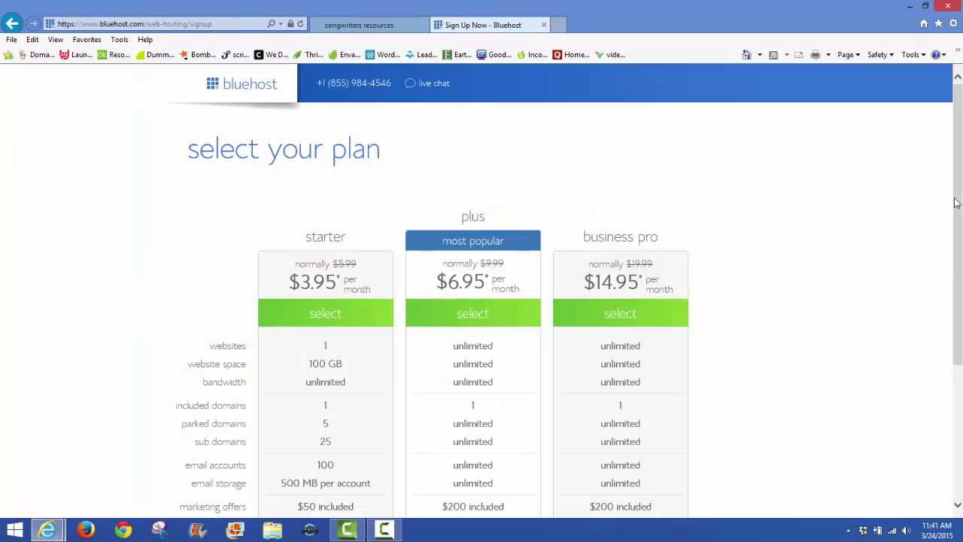
pyautogui.moveTo(957, 202); pyautogui.dragTo(961, 241)
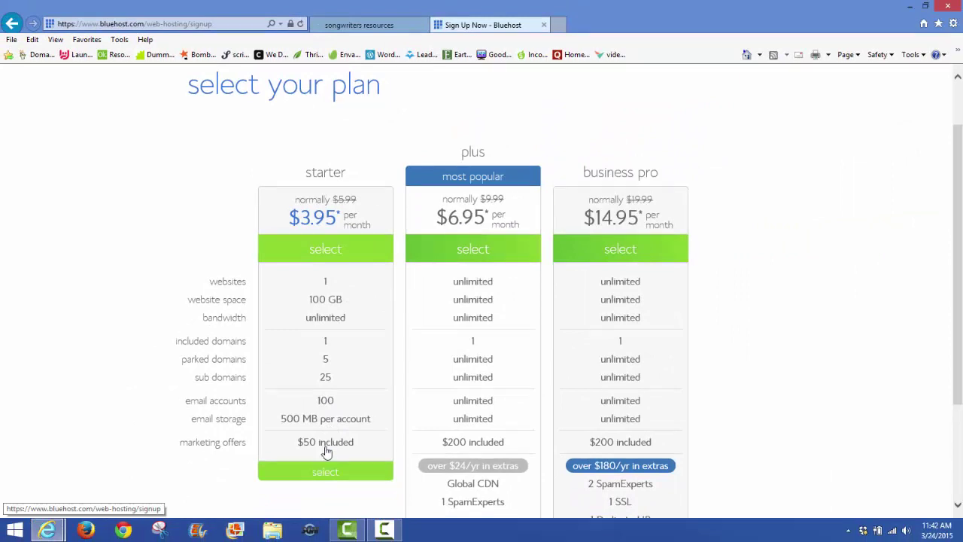
pyautogui.click(328, 255)
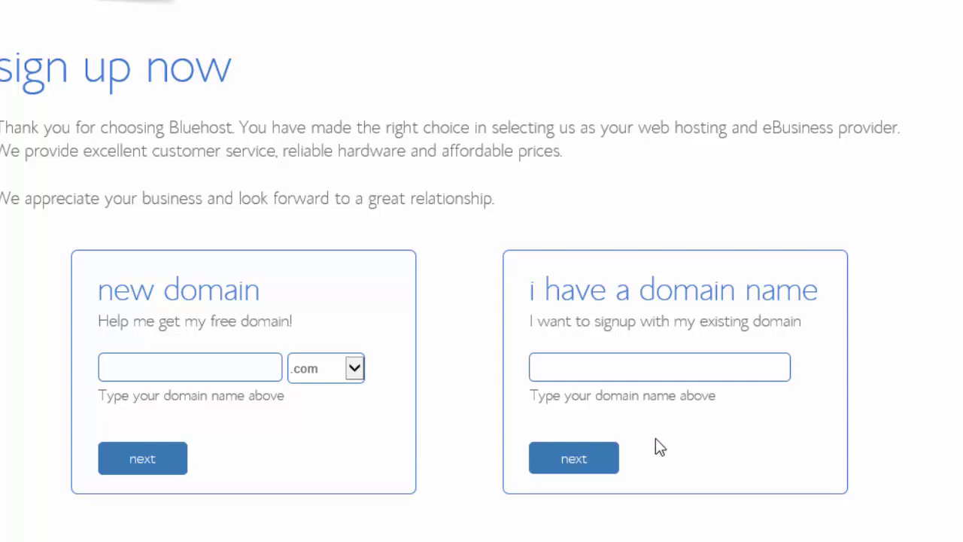
# Enter viewanddo.com as the existing domain name and continue to the account information form.
pyautogui.click(624, 370)
pyautogui.write('viewanddo.')
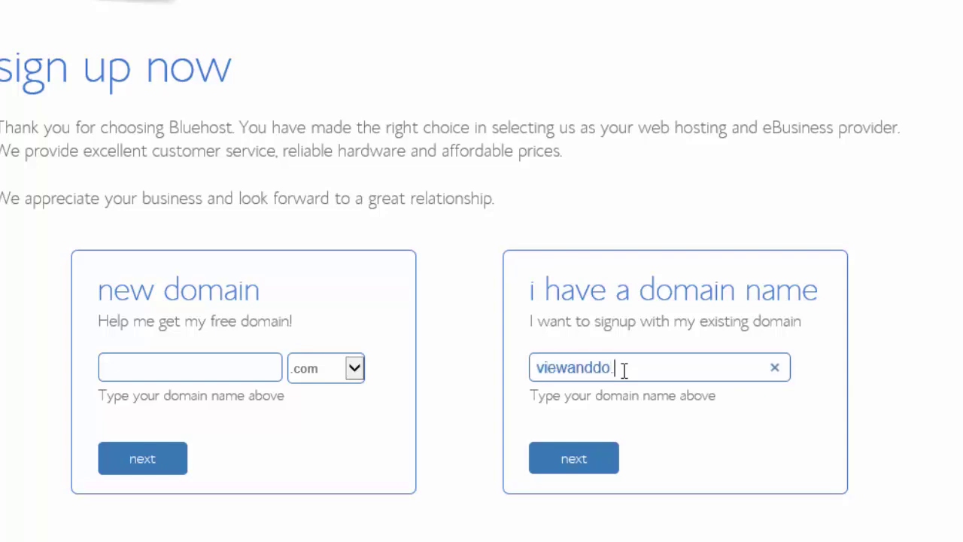
pyautogui.write('com')
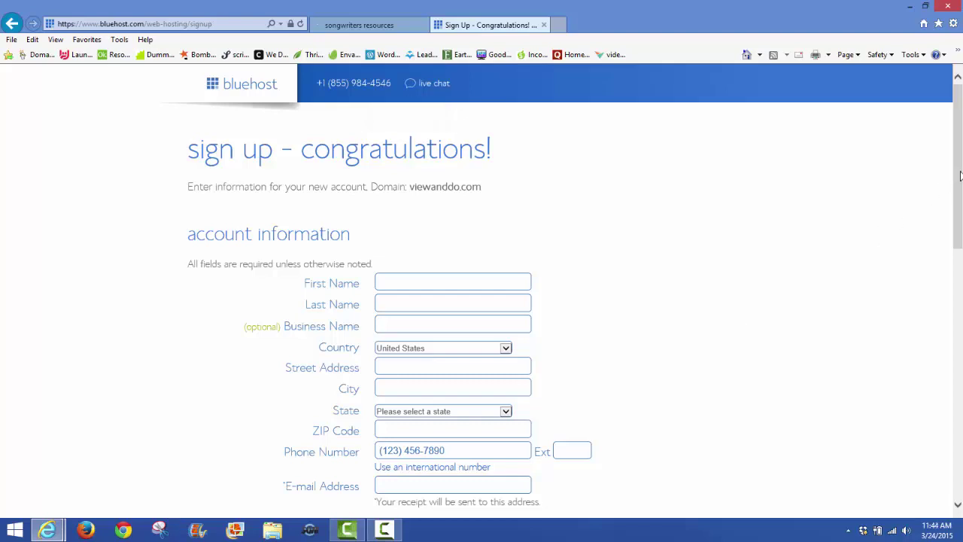
# Set the account plan in the package information to Starter 12 Month Price - $5.95/mo.
pyautogui.moveTo(960, 176); pyautogui.dragTo(959, 226)
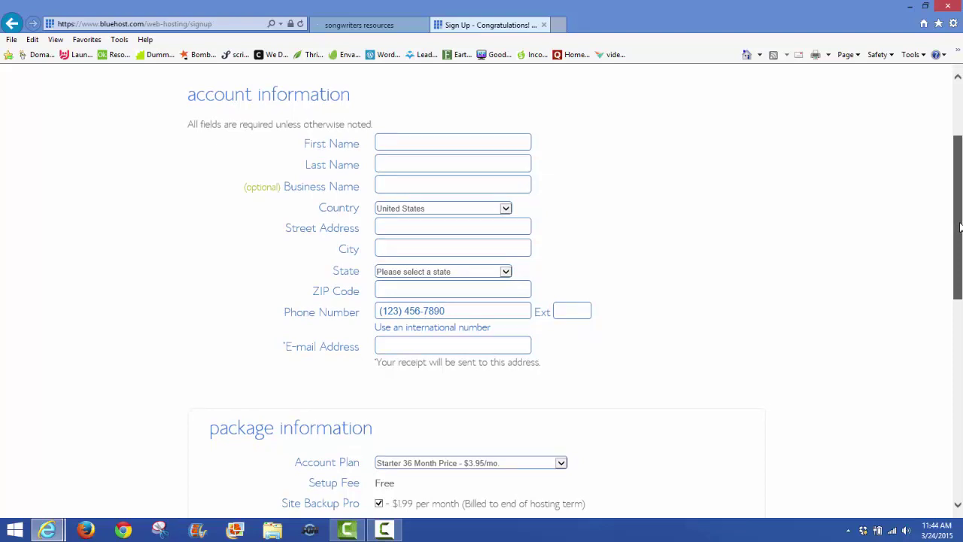
pyautogui.moveTo(960, 228); pyautogui.dragTo(960, 345)
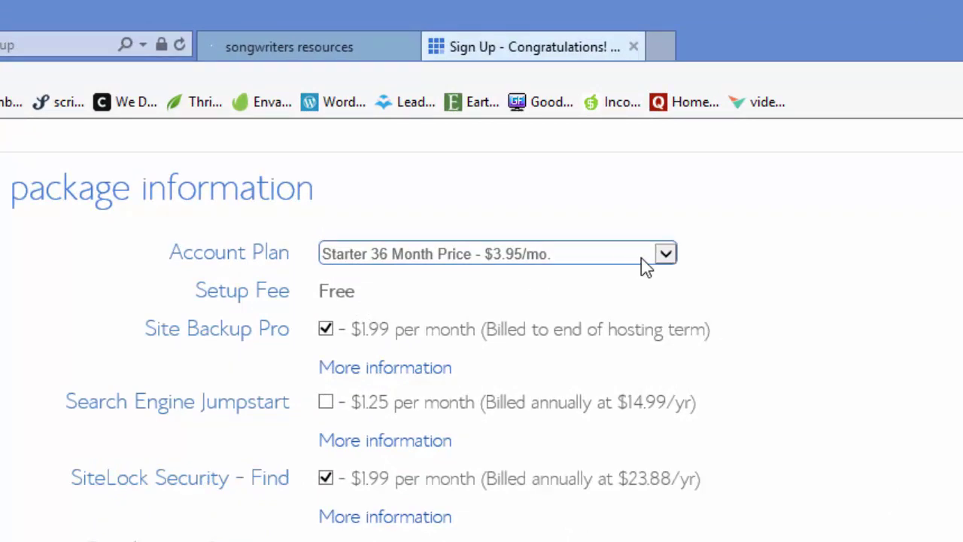
pyautogui.click(670, 257)
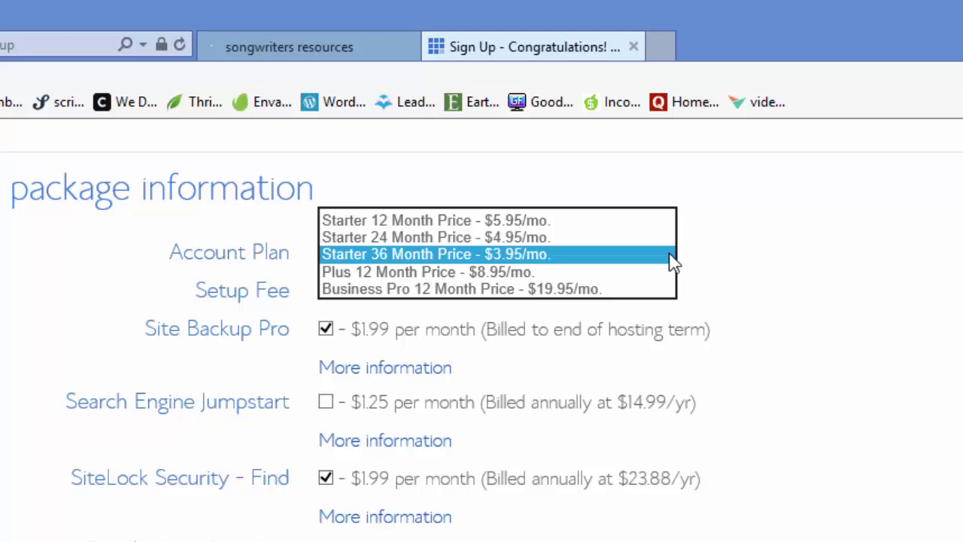
pyautogui.click(610, 224)
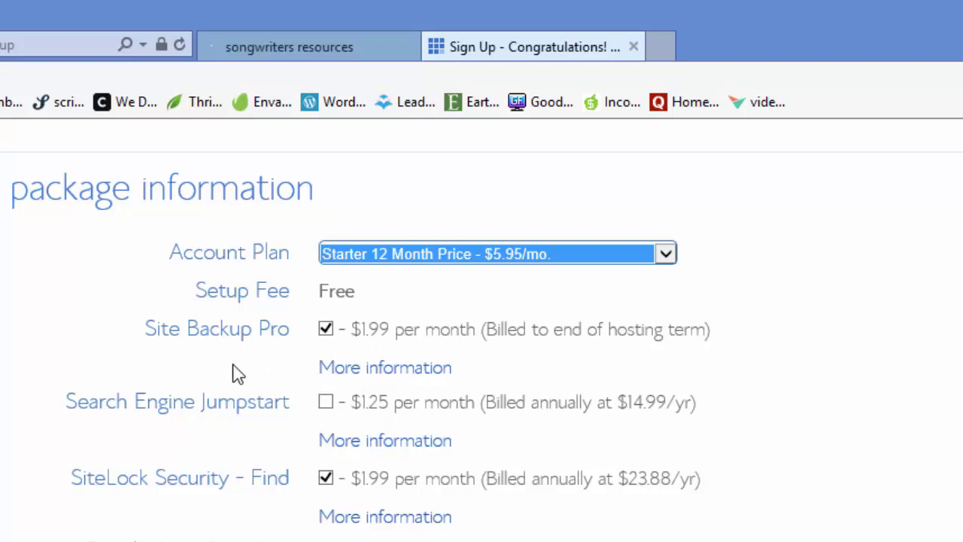
# Deselect the Site Backup Pro and SiteLock Security - Find add-ons in the package information.
pyautogui.click(326, 329)
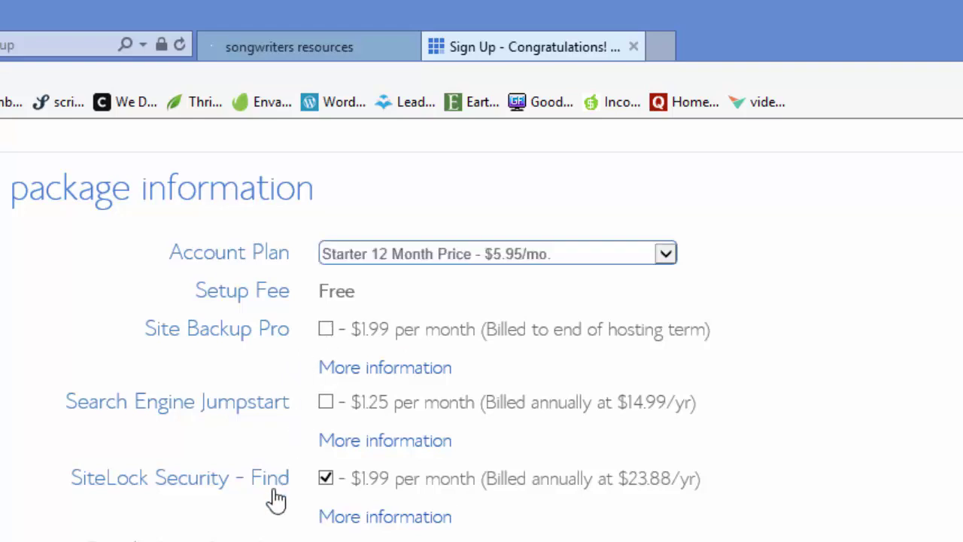
pyautogui.click(326, 489)
# Submit the completed sign-up form and finish the order without adding any of the offered upgrades.
pyautogui.scroll(-4, 954, 359)
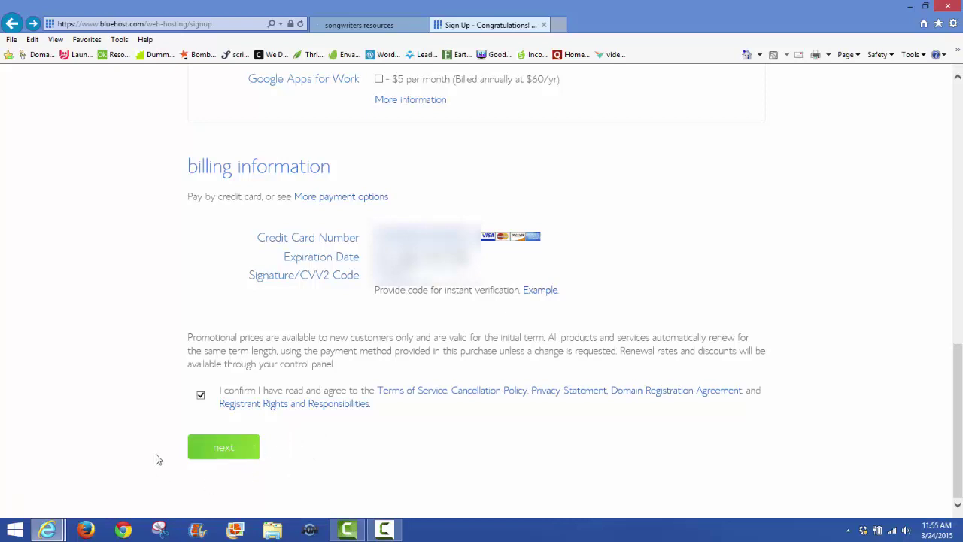
pyautogui.click(224, 447)
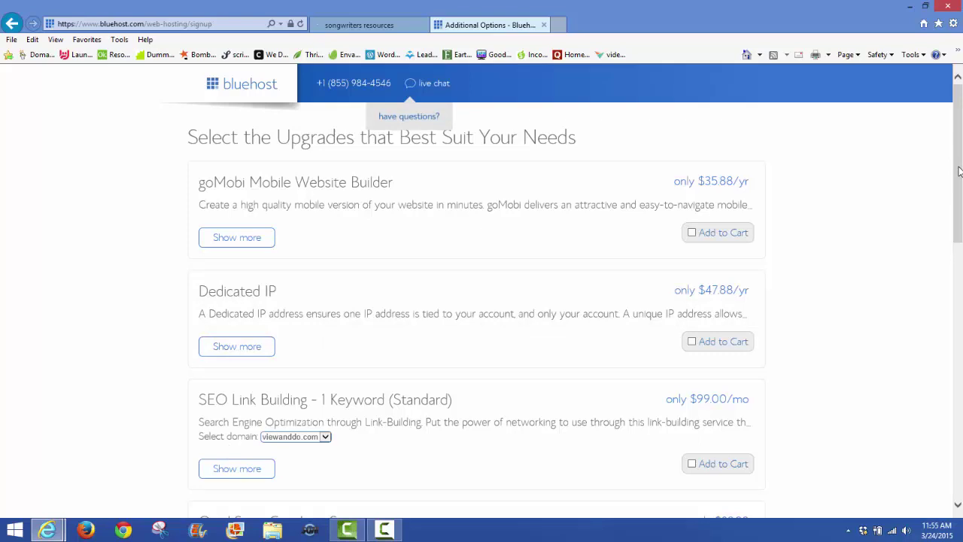
pyautogui.moveTo(959, 172); pyautogui.dragTo(960, 447)
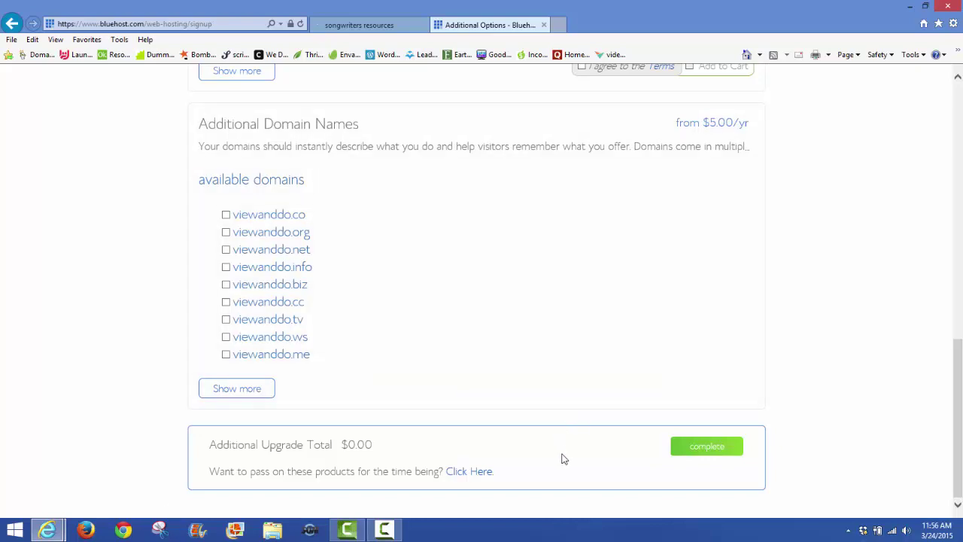
pyautogui.click(693, 450)
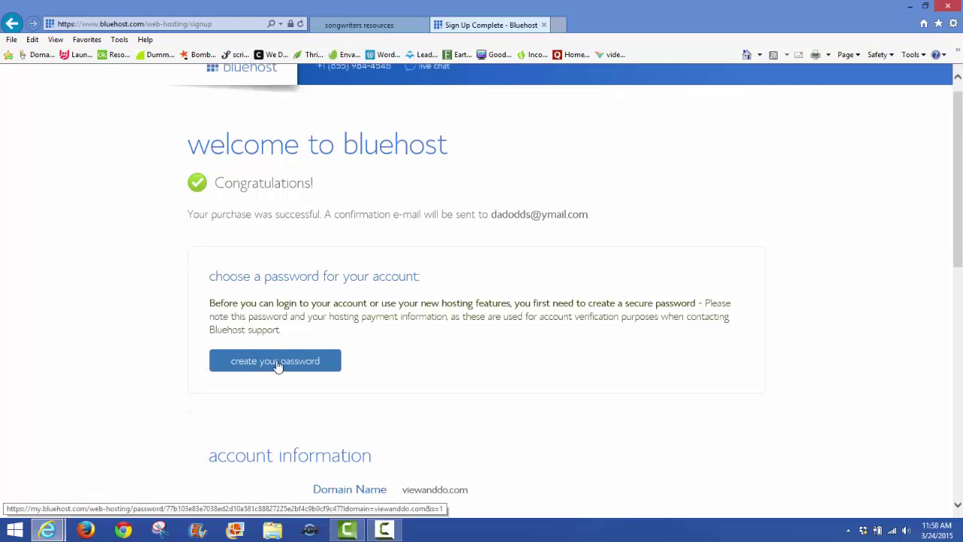
# Open the account's password creation form, agree to the Terms of Service and activate the new password field.
pyautogui.click(279, 361)
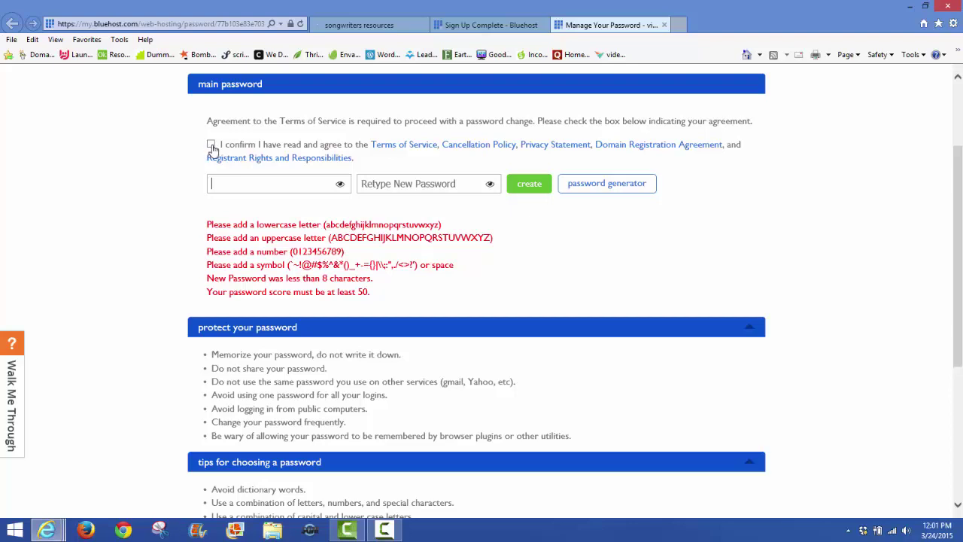
pyautogui.click(212, 146)
pyautogui.click(253, 183)
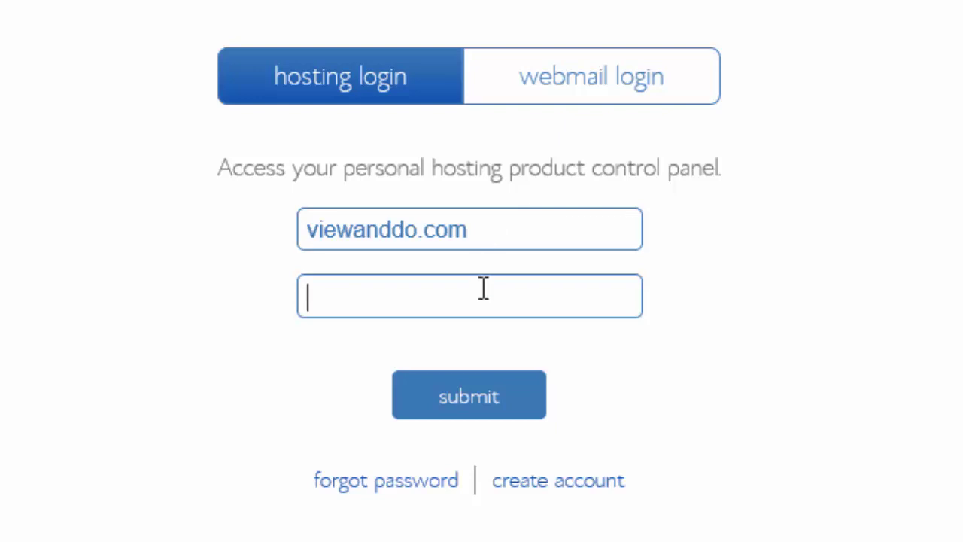
# Log in to the hosting control panel for viewanddo.com with the account password.
pyautogui.click(472, 343)
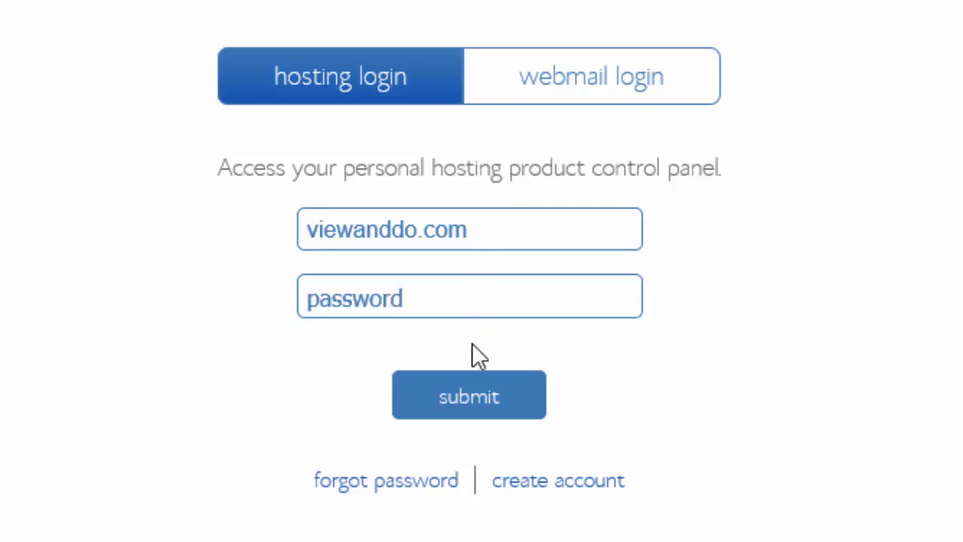
pyautogui.click(423, 295)
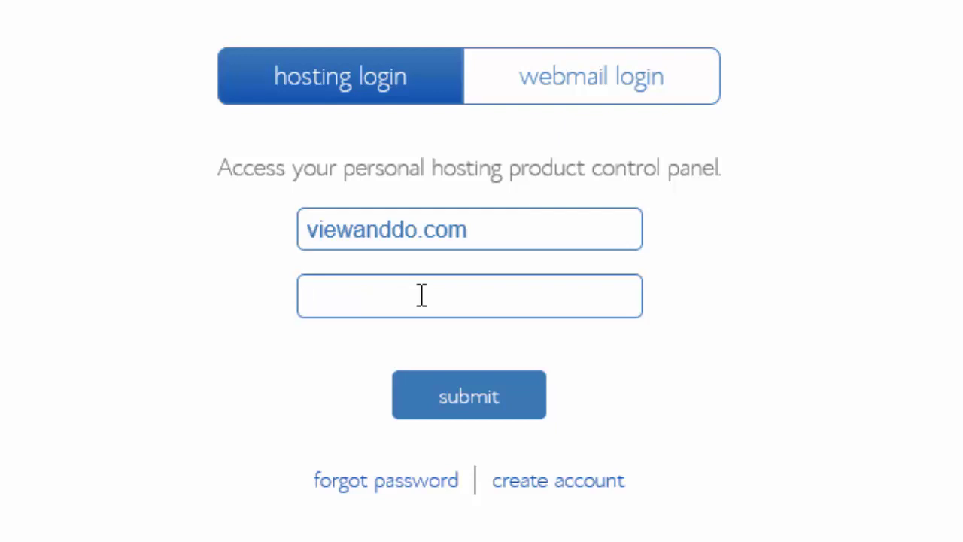
pyautogui.write('••••')
pyautogui.write('•••••••')
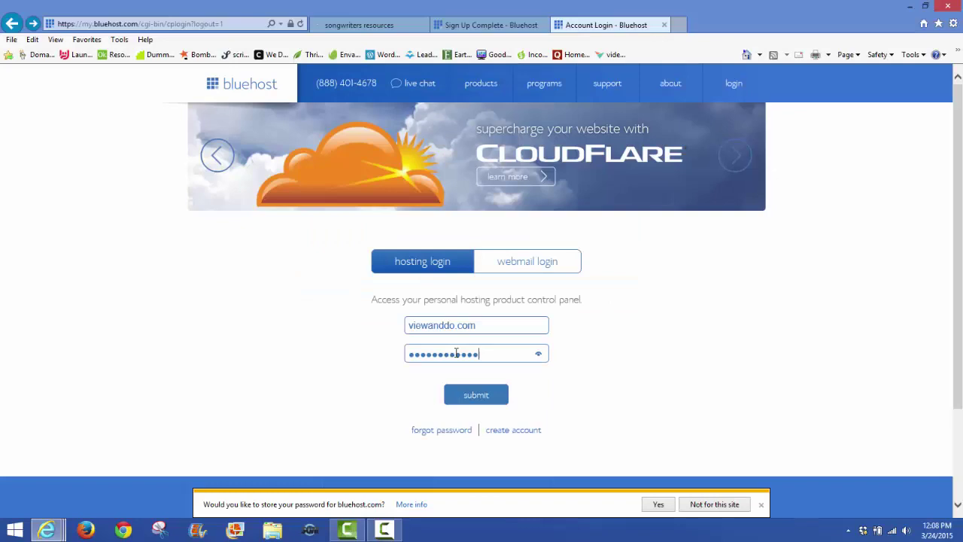
pyautogui.click(479, 397)
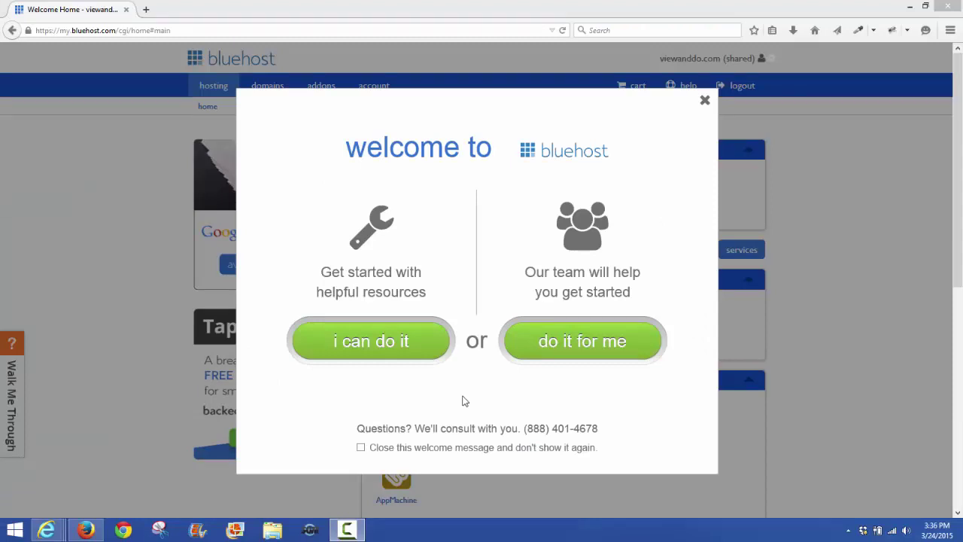
# Review the "do it for me" and "i can do it" options in the welcome guide and close it.
pyautogui.click(583, 344)
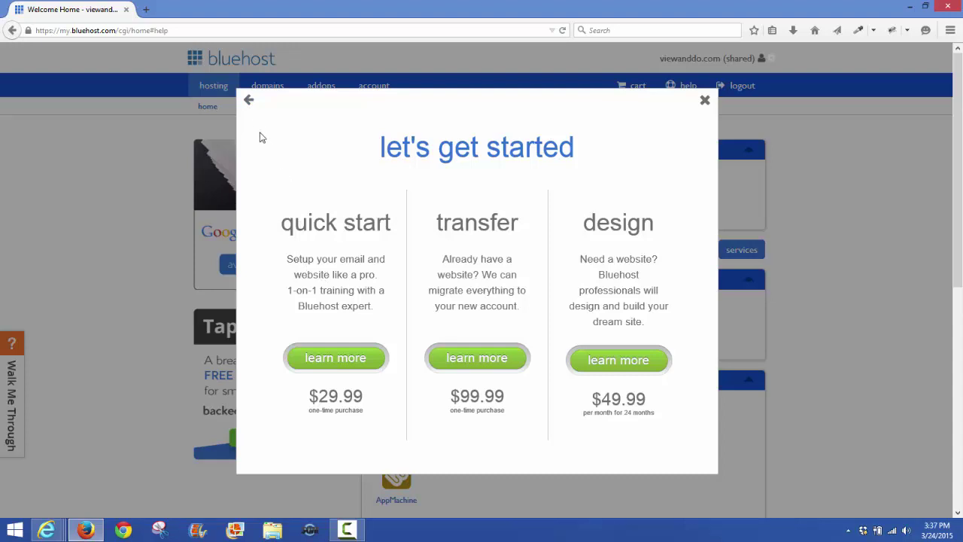
pyautogui.click(250, 101)
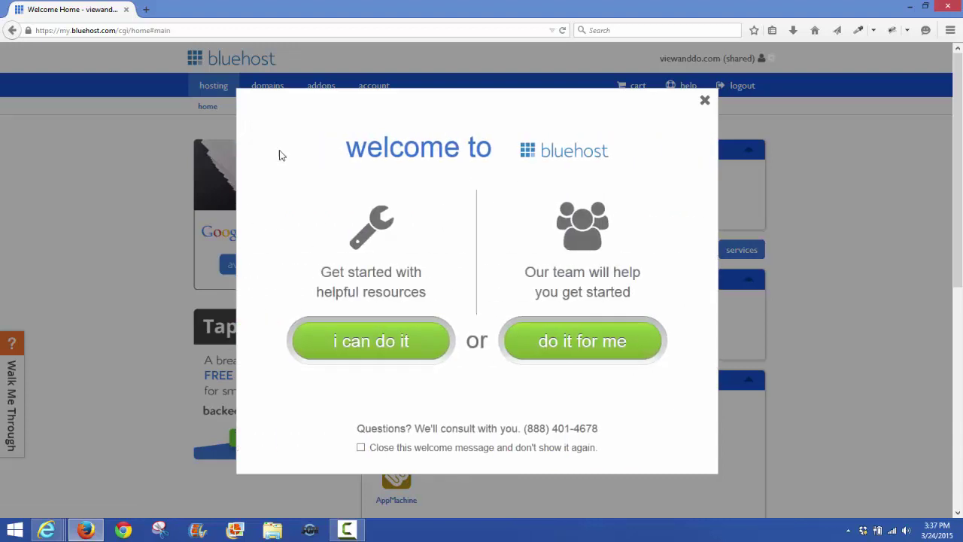
pyautogui.click(380, 351)
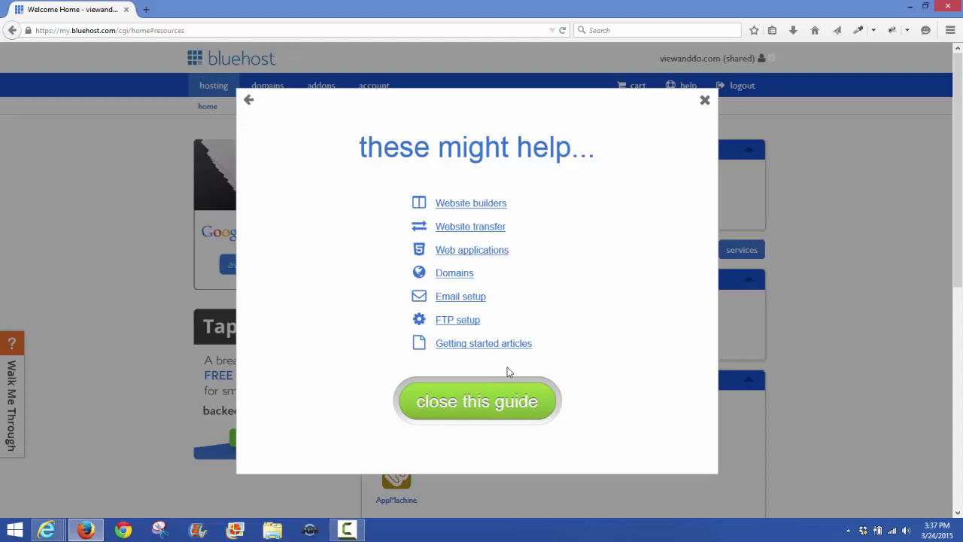
pyautogui.click(498, 405)
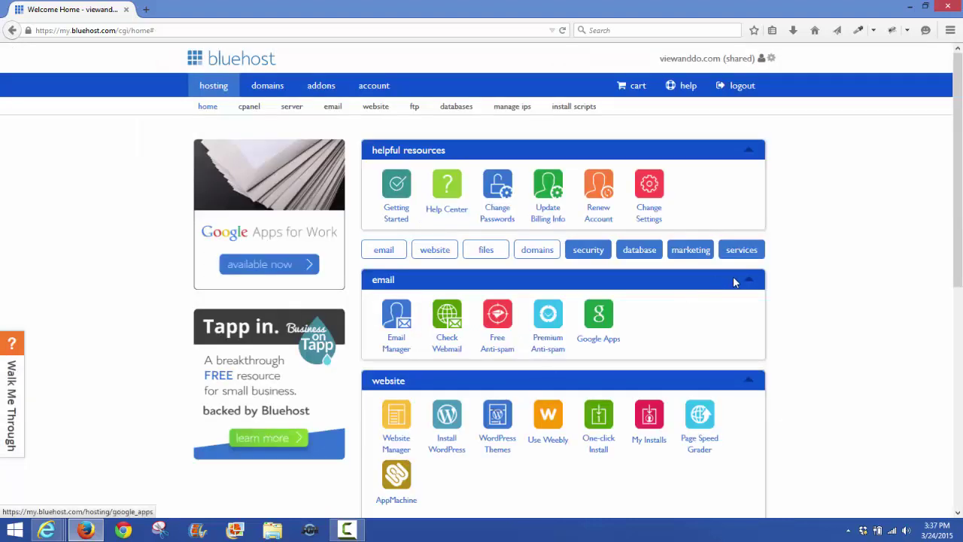